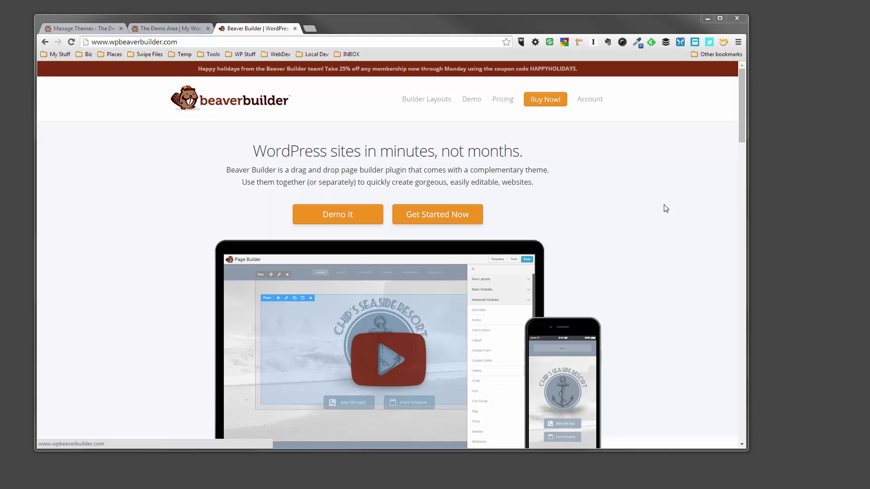
Open My Account, then start and cancel the Beaver Builder Pro plugin and theme downloads
left_click(587, 102)
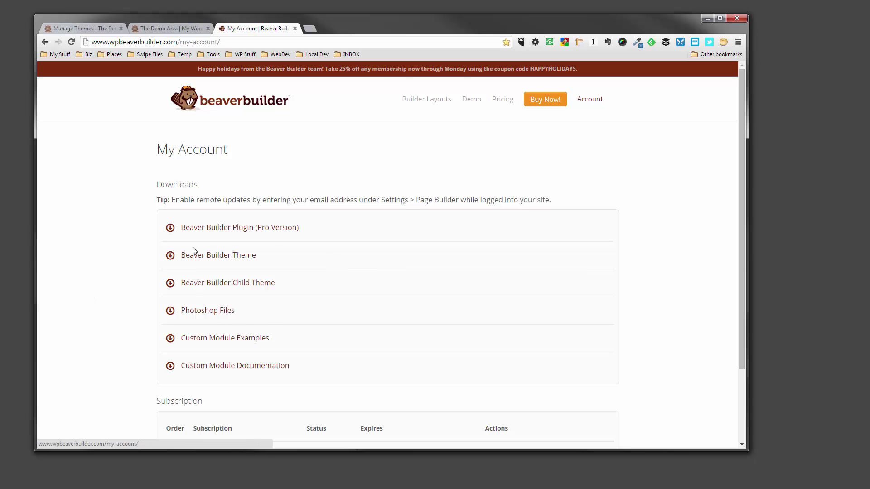
left_click(226, 229)
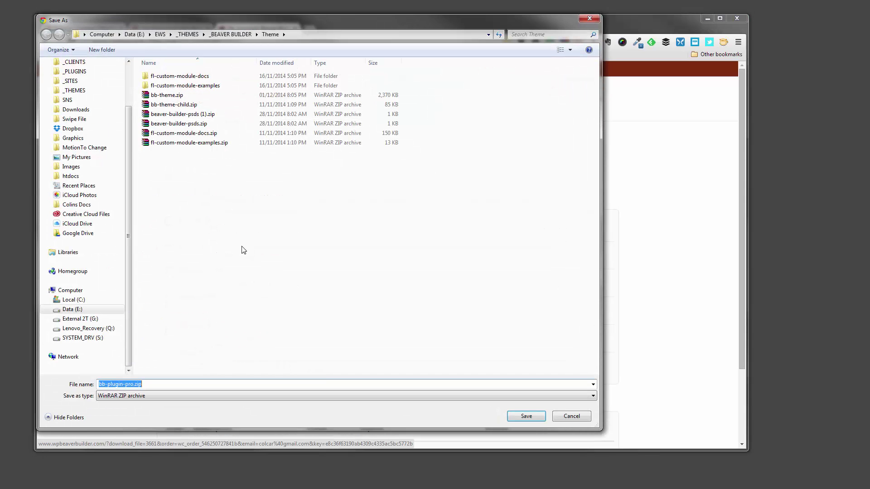
left_click(573, 418)
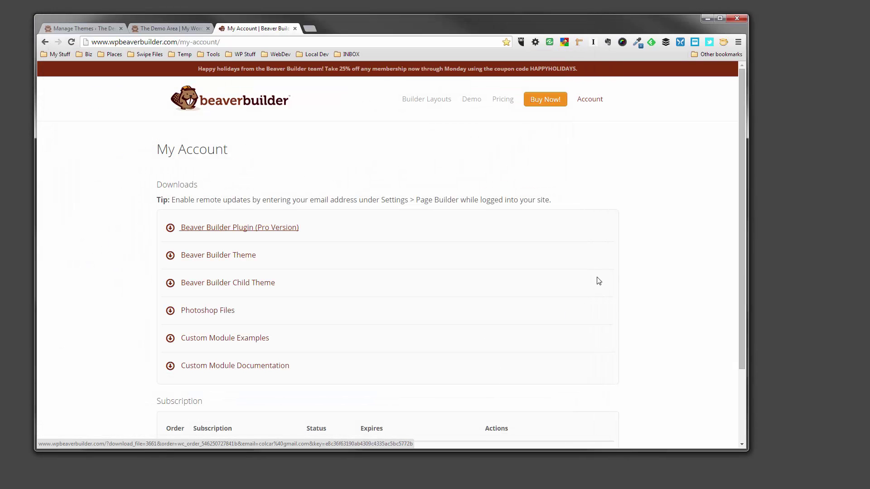
left_click(214, 255)
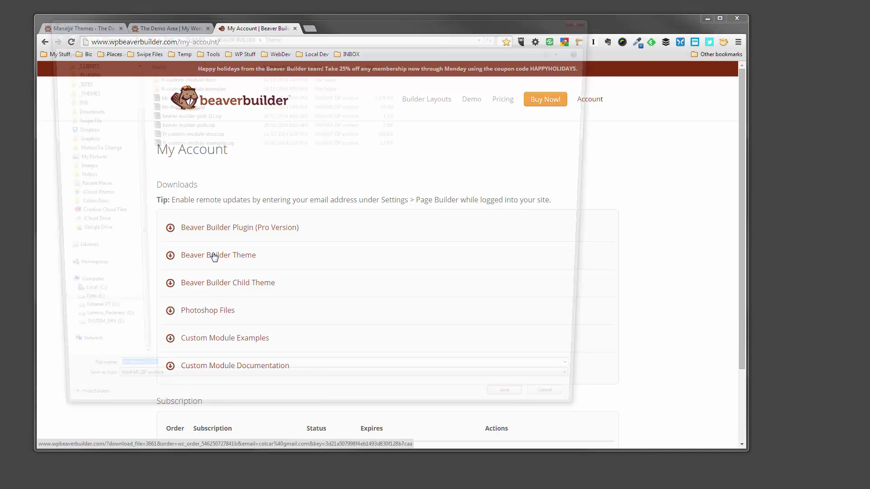
left_click(571, 416)
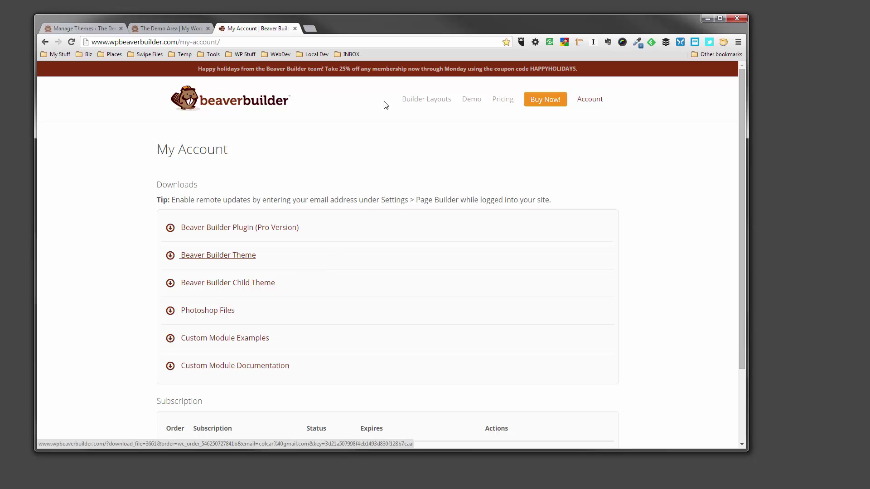
Close the Beaver Builder My Account tab and maximize the browser on The Demo Area front page
left_click(294, 28)
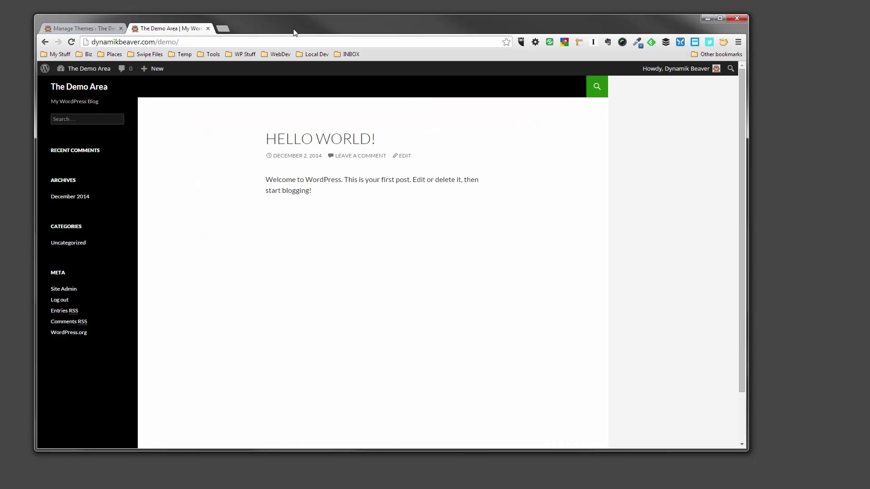
left_click(720, 18)
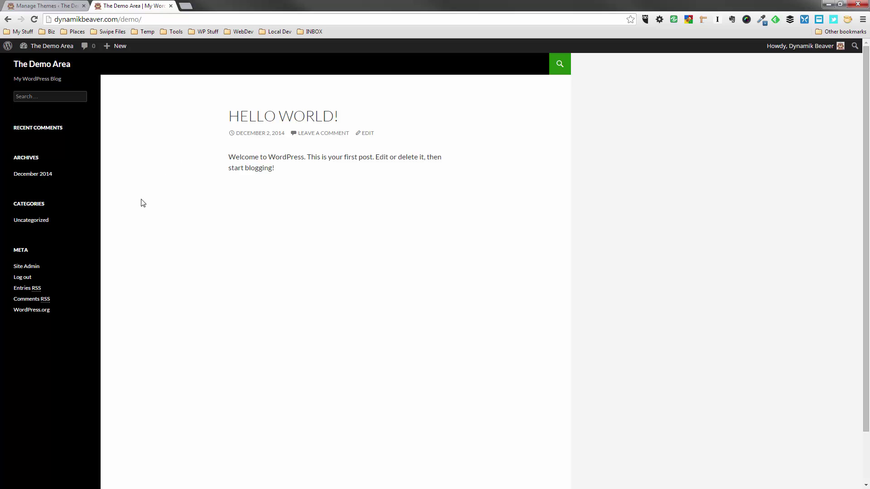
From the Dashboard, go to Appearance > Themes and open Add New themes
left_click(48, 6)
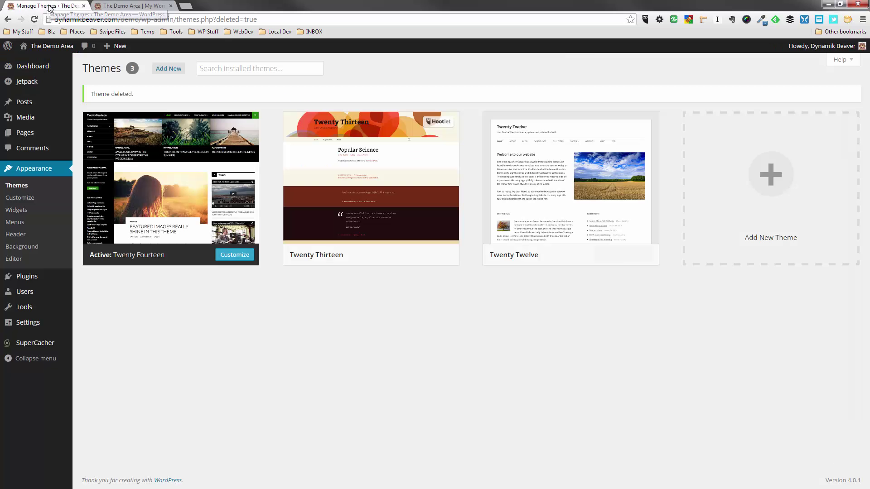
left_click(31, 68)
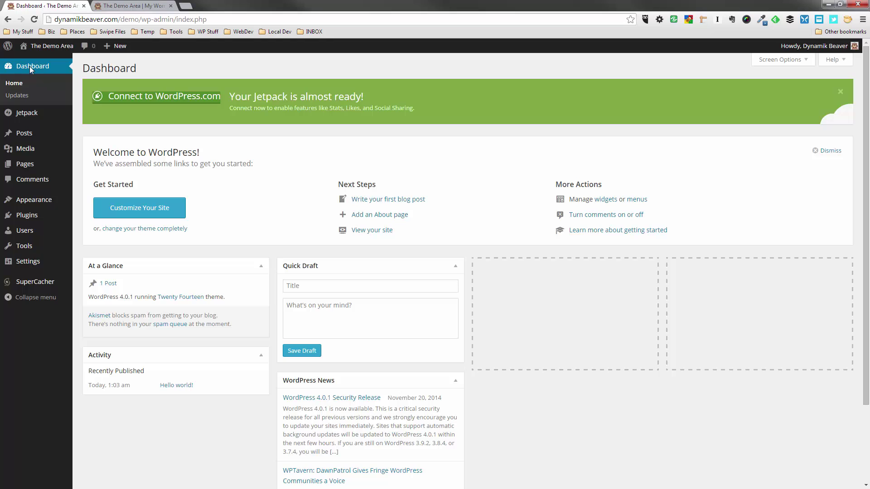
mouse_move(40, 204)
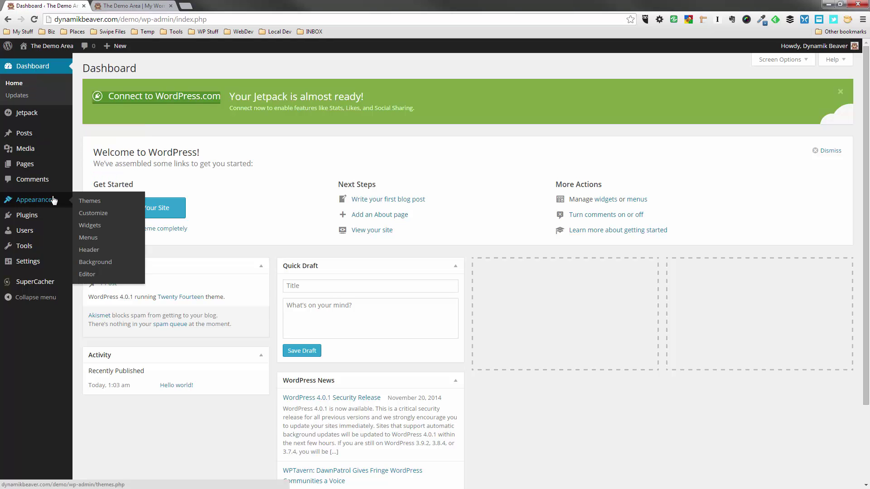
left_click(89, 201)
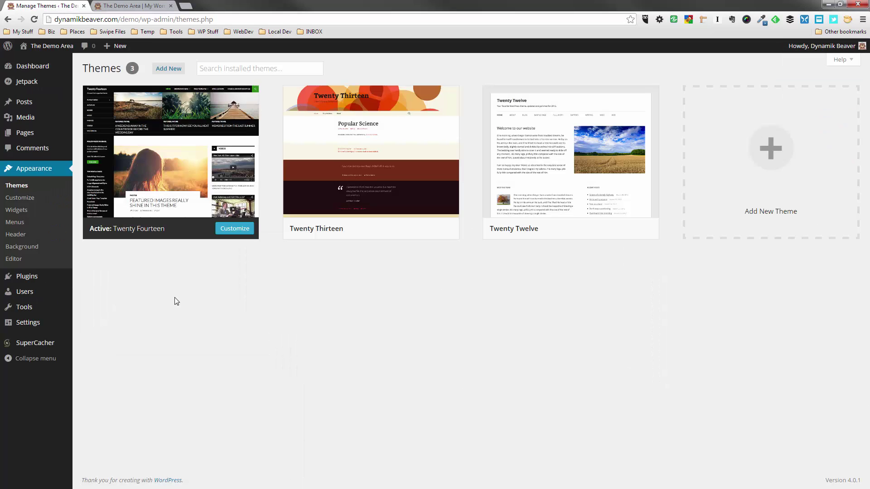
left_click(176, 68)
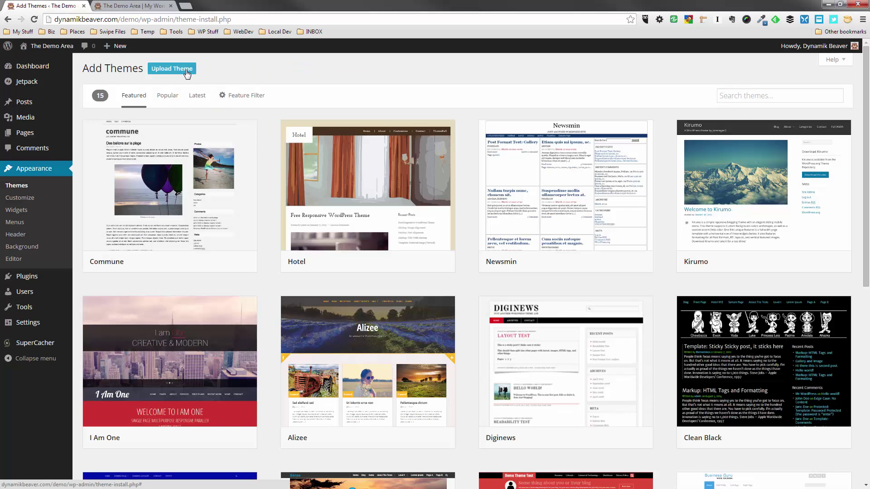
Upload bb-theme.zip from _THEMES > _BEAVER BUILDER > Theme and install it
left_click(187, 71)
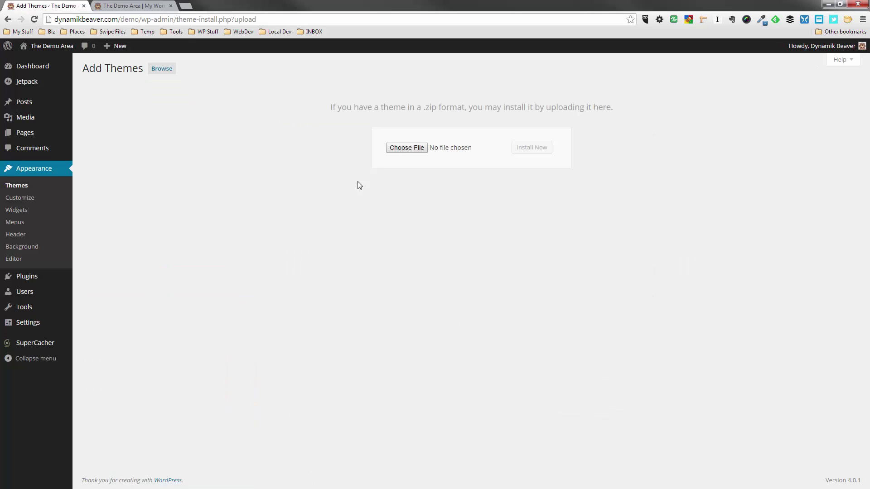
left_click(402, 149)
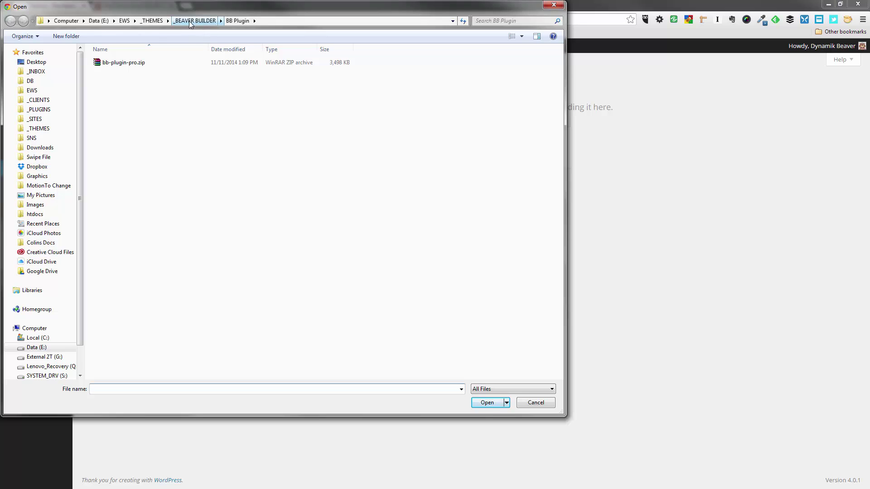
left_click(154, 21)
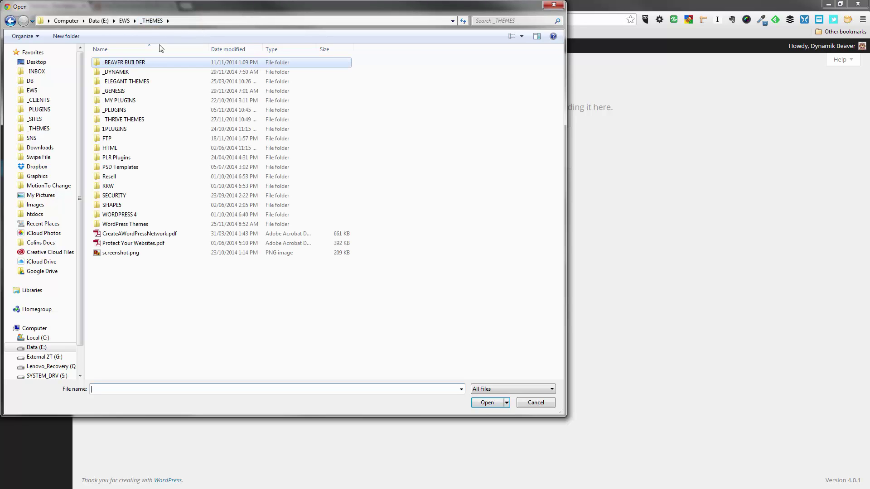
double_click(135, 65)
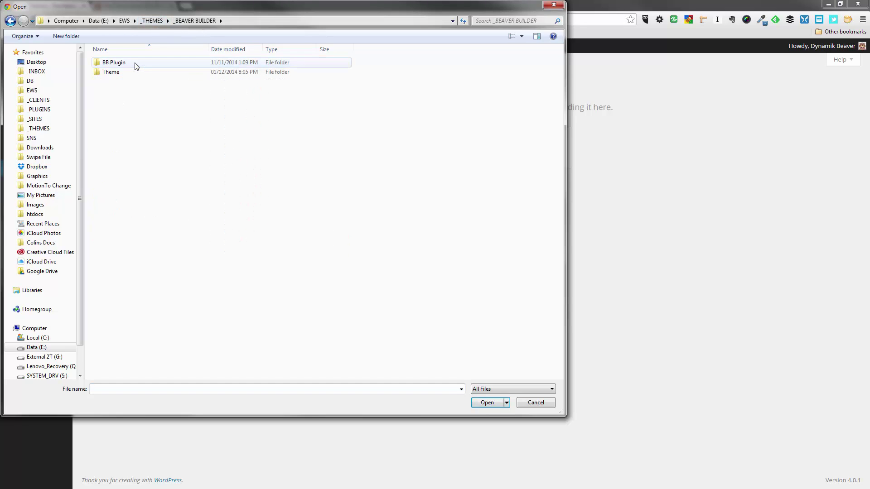
left_click(115, 76)
double_click(114, 76)
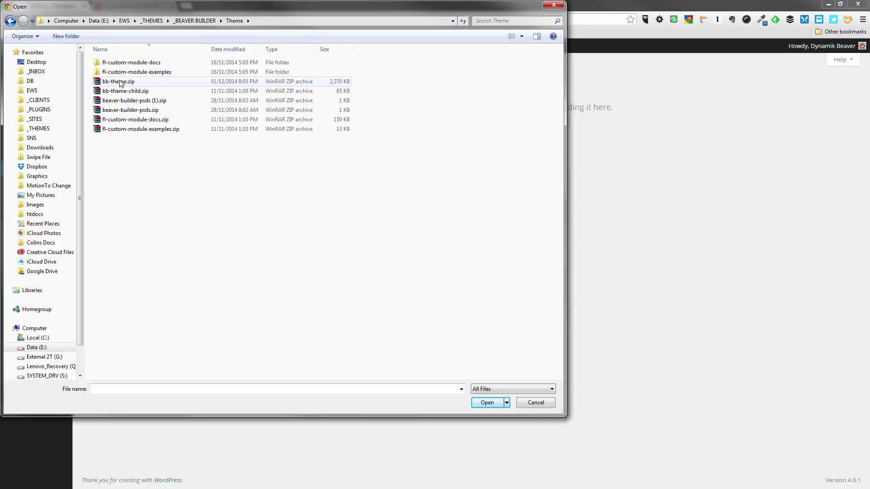
left_click(121, 84)
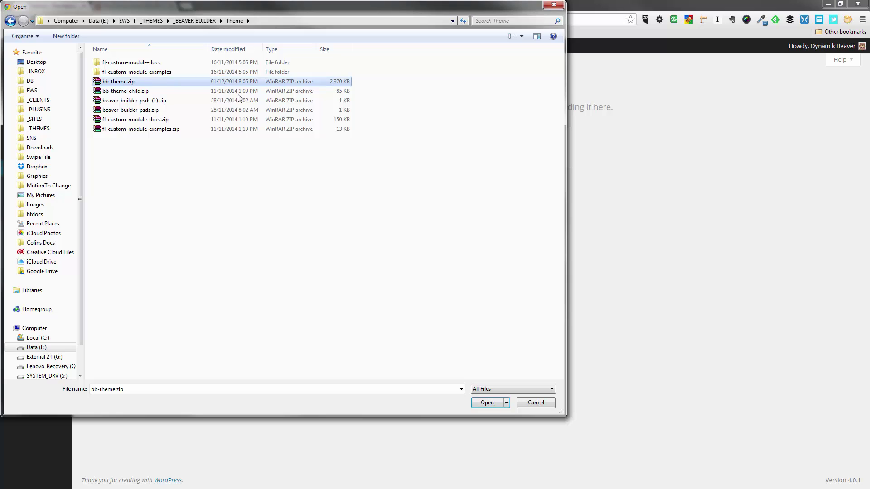
left_click(490, 401)
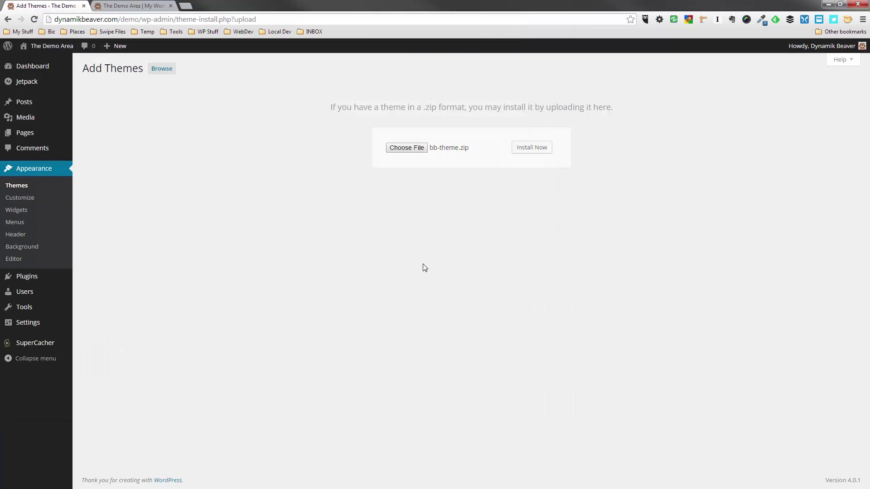
left_click(534, 147)
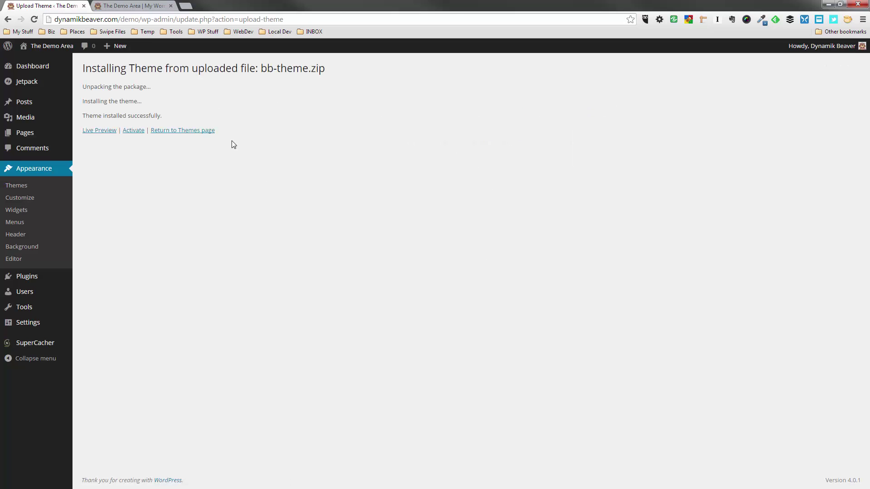
Upload and install bb-theme-child.zip, then activate Beaver Builder Child Theme
left_click(186, 131)
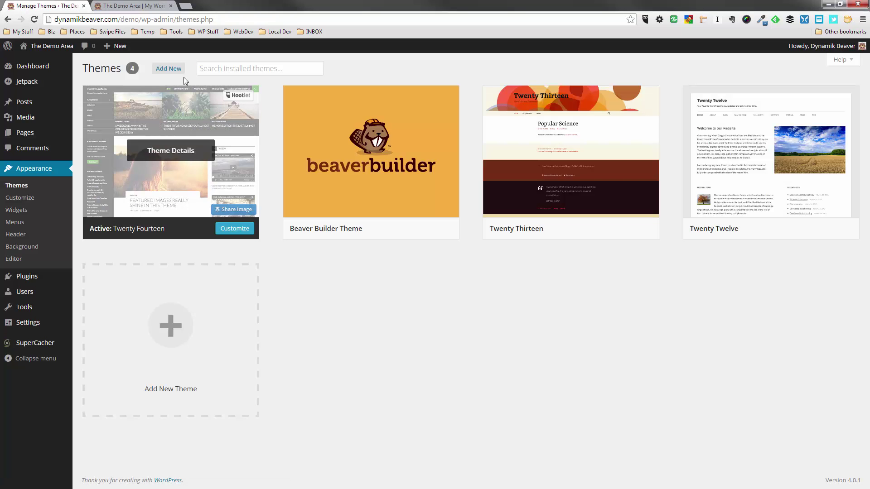
left_click(173, 69)
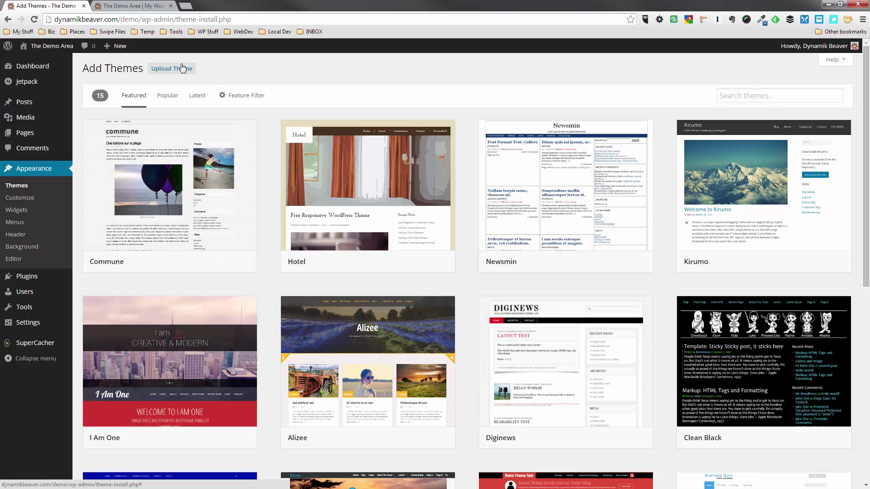
left_click(183, 69)
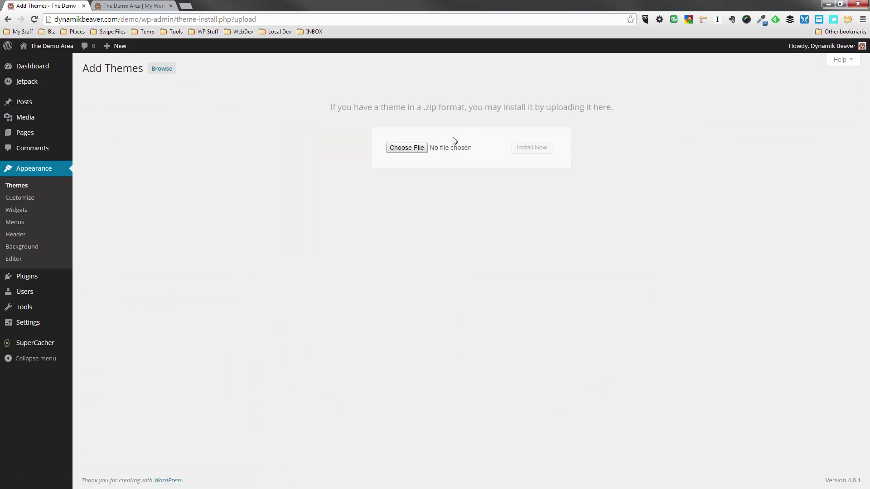
left_click(416, 147)
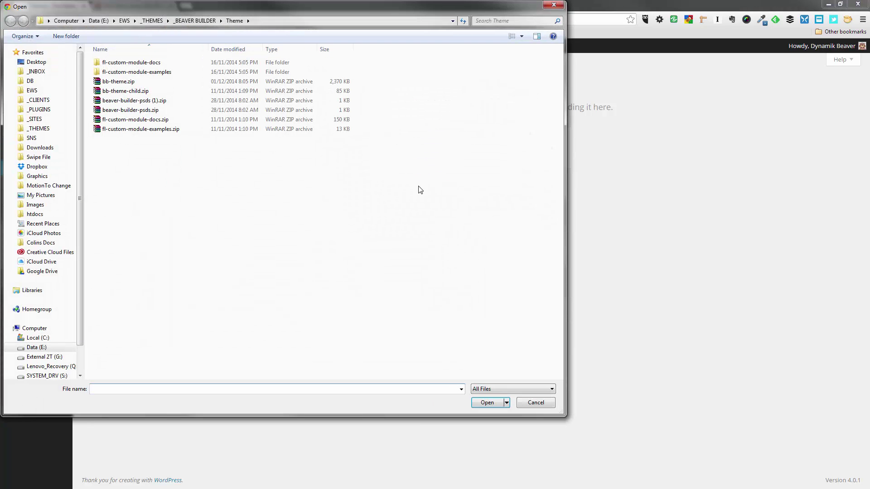
left_click(138, 92)
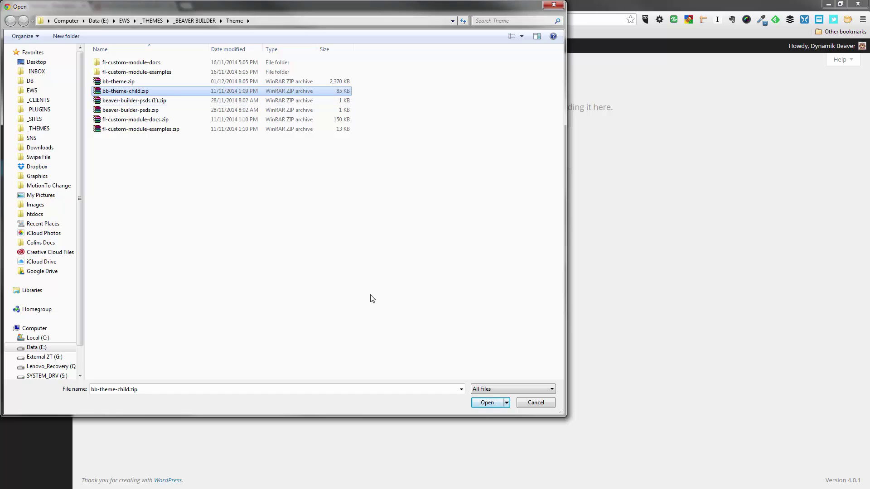
left_click(486, 402)
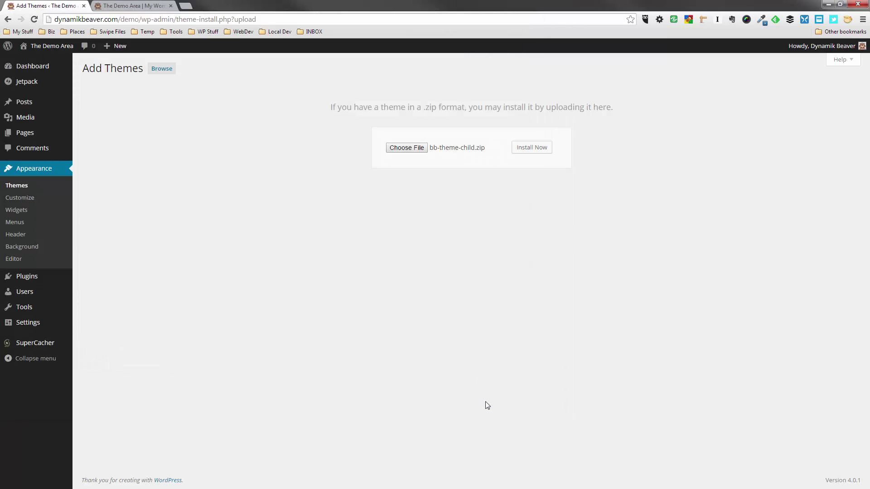
left_click(531, 152)
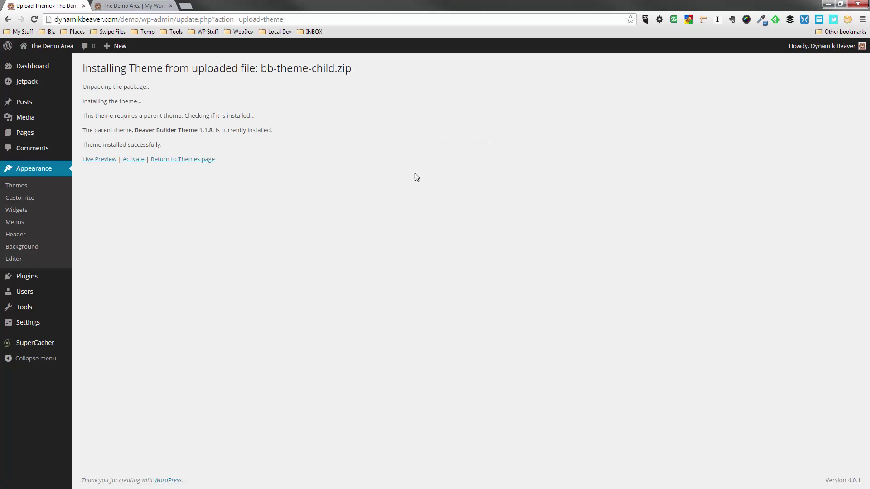
left_click(133, 159)
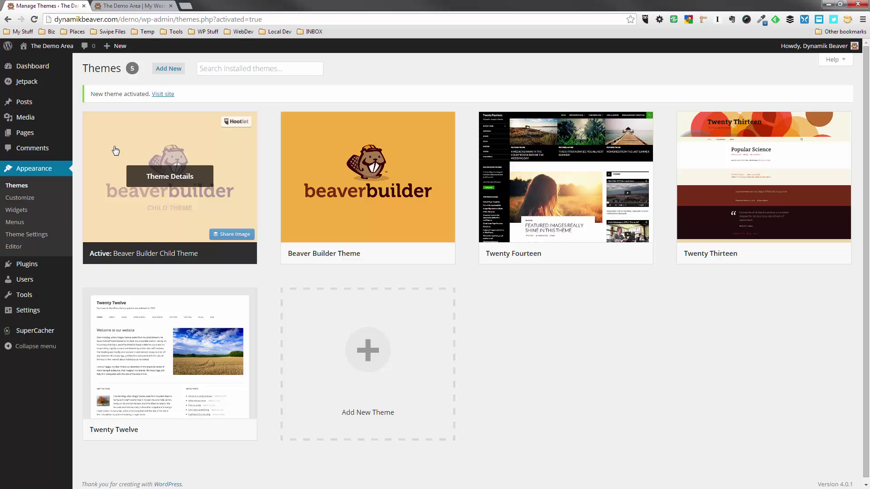
Reload The Demo Area front page with F5 to show the child theme layout
left_click(138, 5)
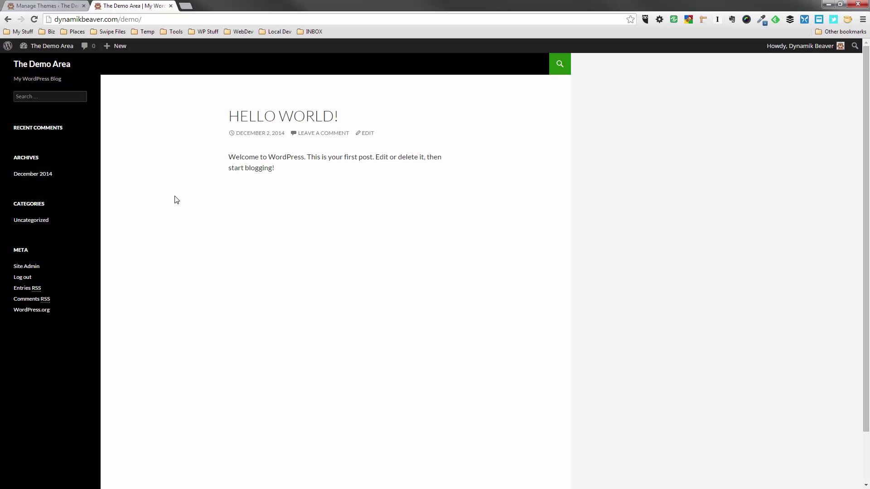
key("F5")
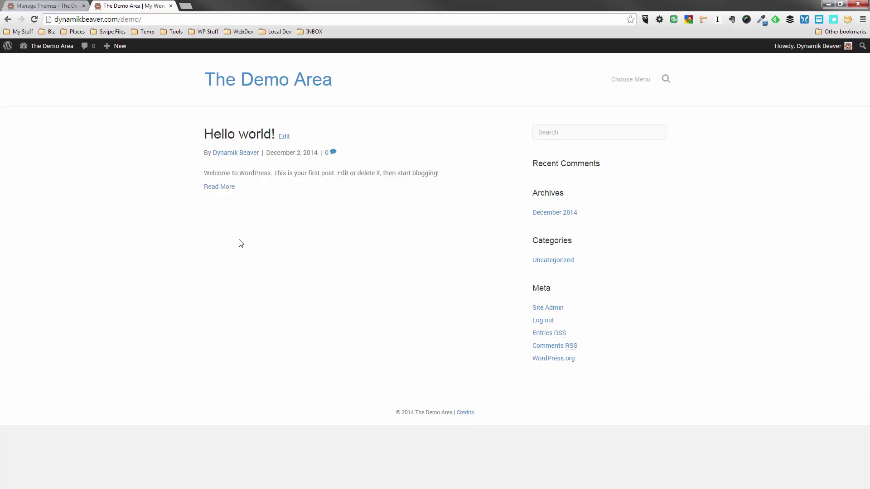
Upload bb-plugin-pro.zip from the BB Plugin folder via Plugins > Add New and install it
left_click(57, 6)
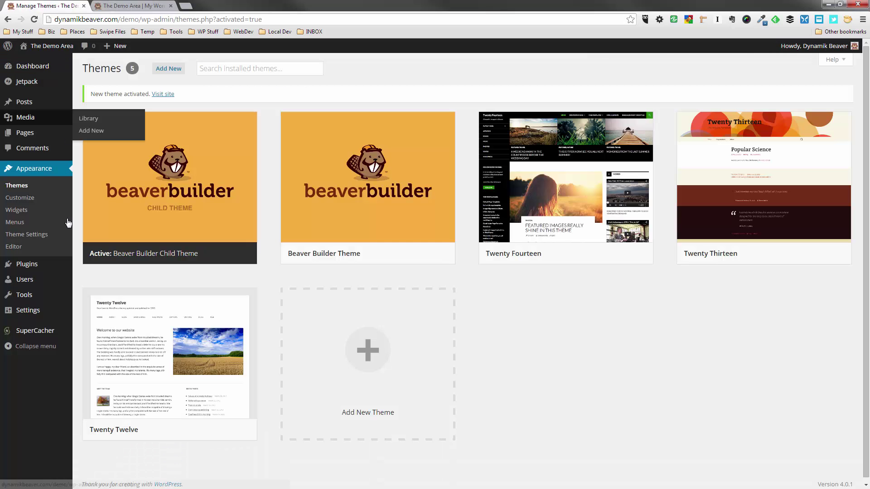
mouse_move(49, 274)
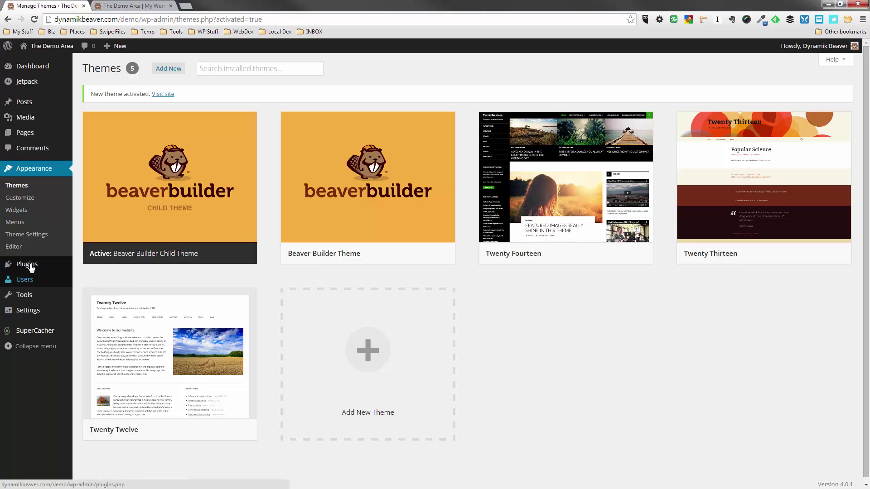
left_click(30, 267)
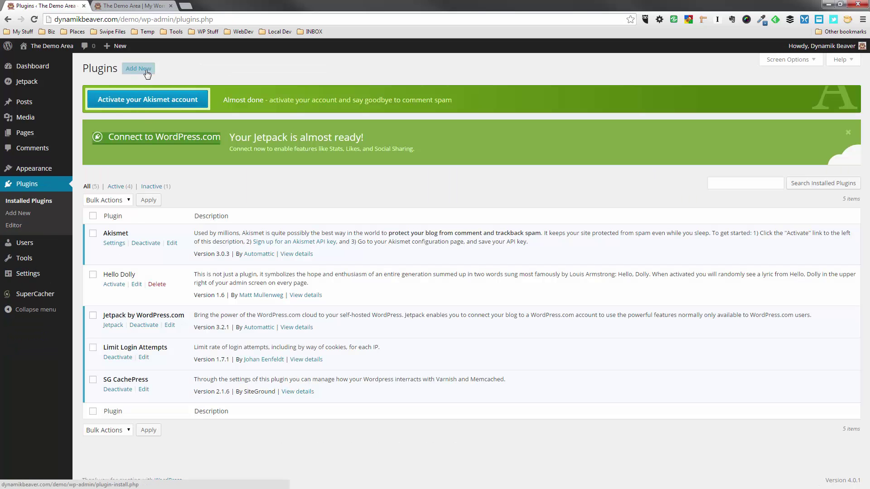
left_click(144, 71)
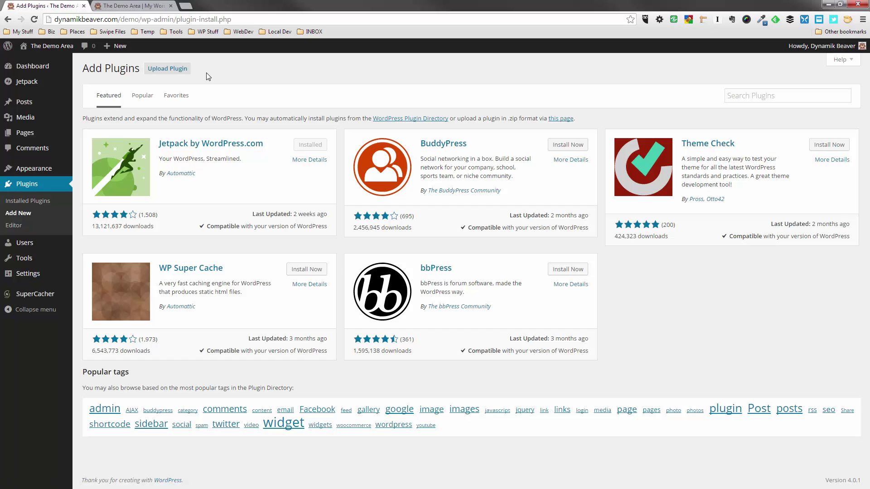
left_click(171, 74)
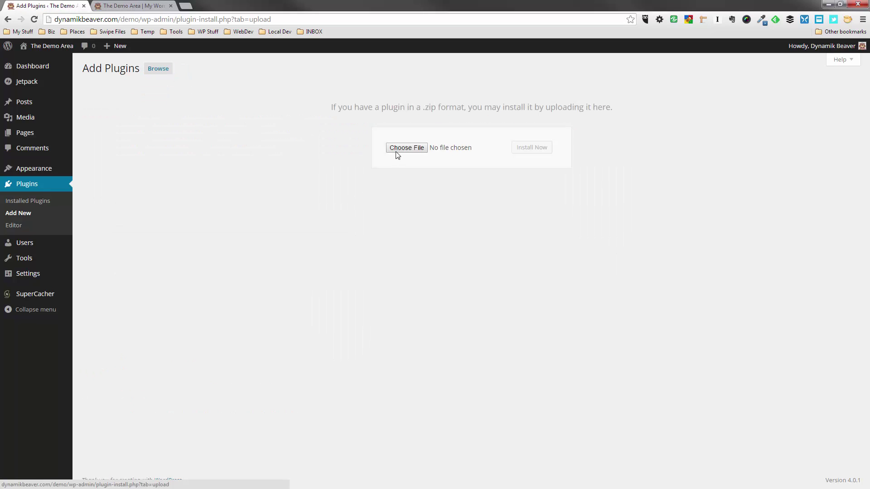
left_click(401, 152)
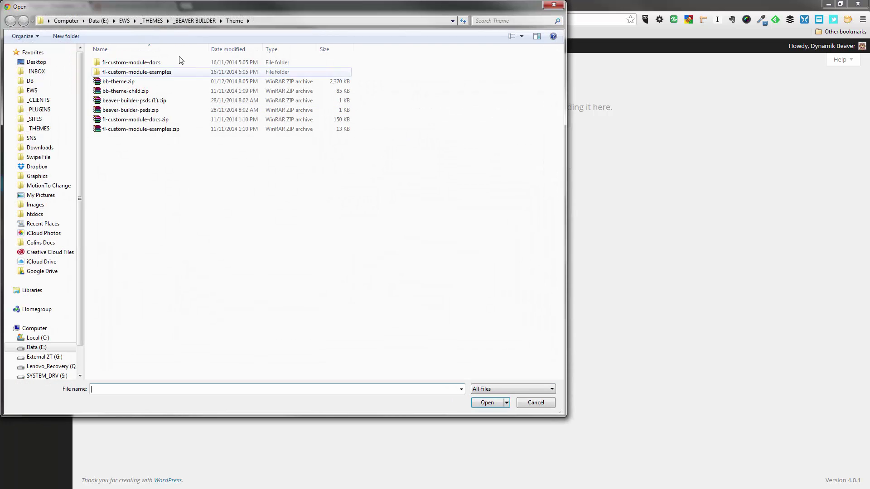
left_click(199, 21)
double_click(125, 63)
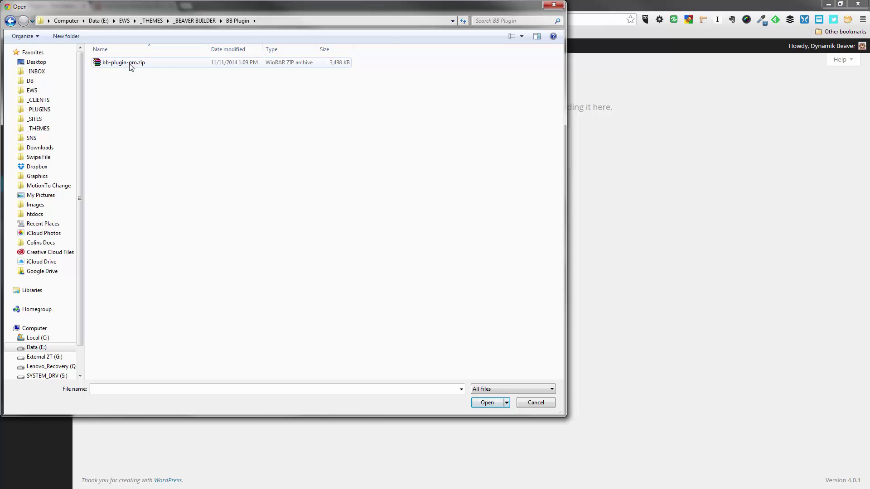
left_click(130, 66)
left_click(485, 403)
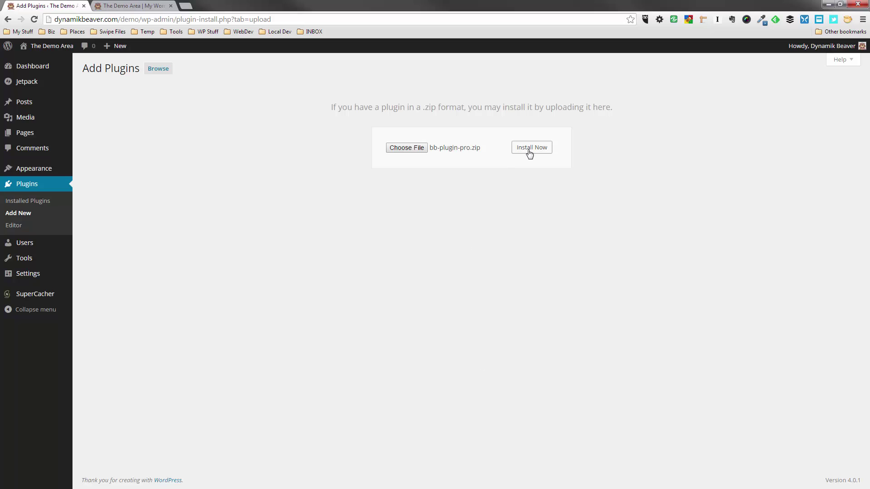
left_click(529, 151)
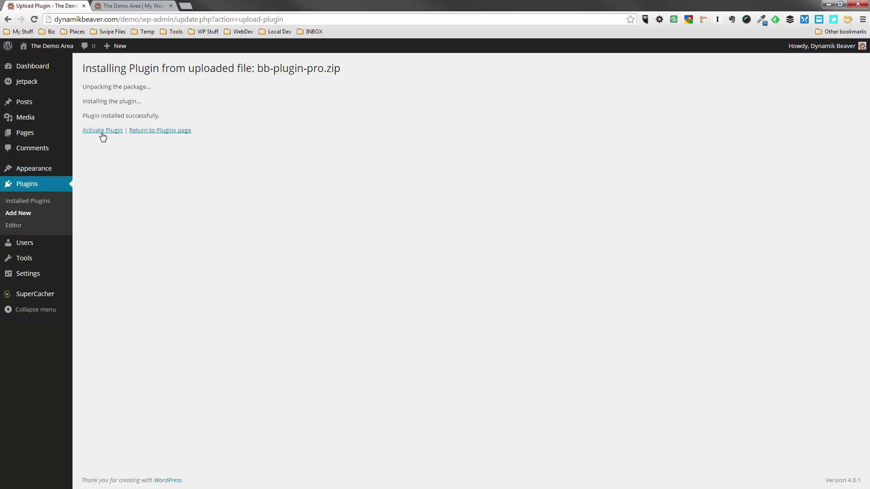
Activate Beaver Builder Pro and open Settings > Page Builder
left_click(101, 132)
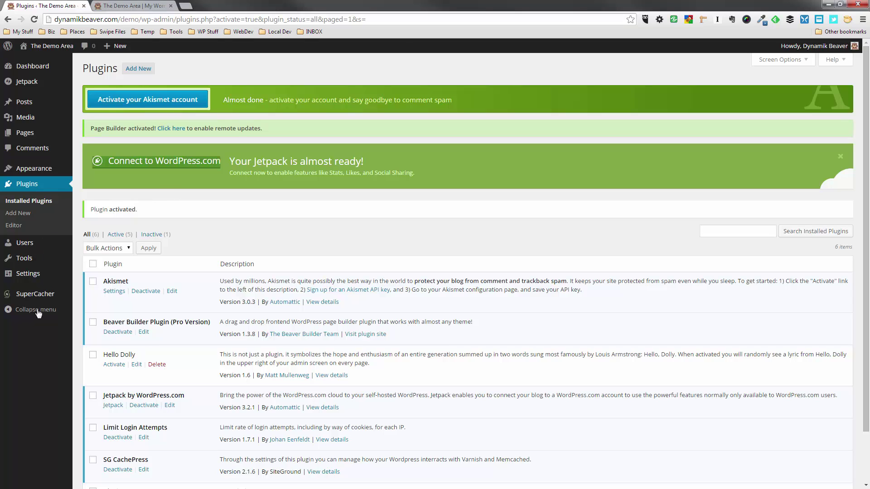
mouse_move(30, 282)
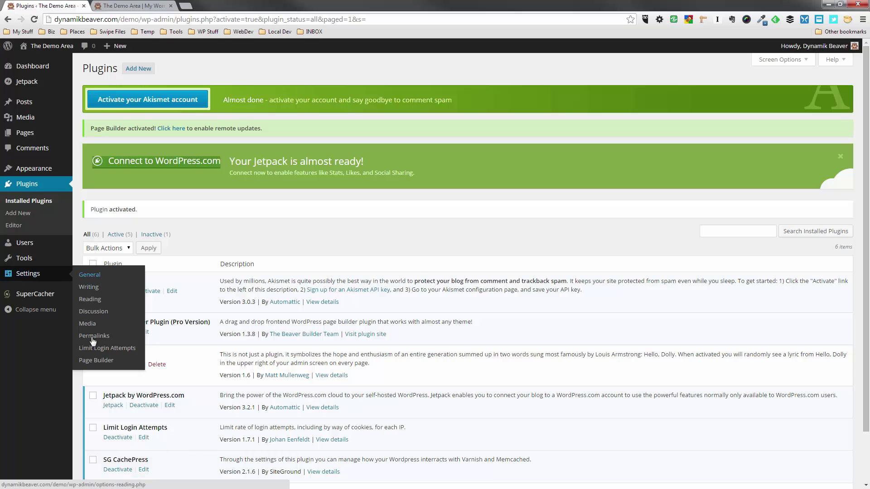
left_click(96, 361)
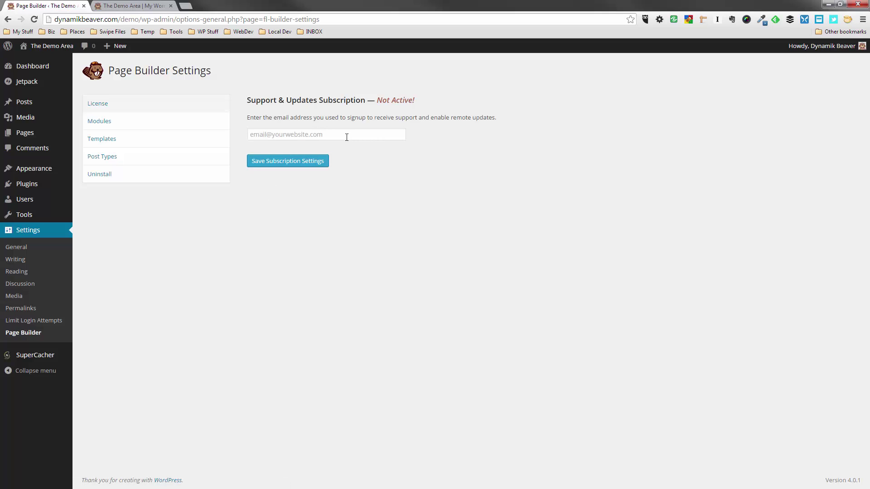
Leave the subscription e-mail field, pass through General Settings, and open Appearance > Themes
left_click(347, 135)
left_click(29, 233)
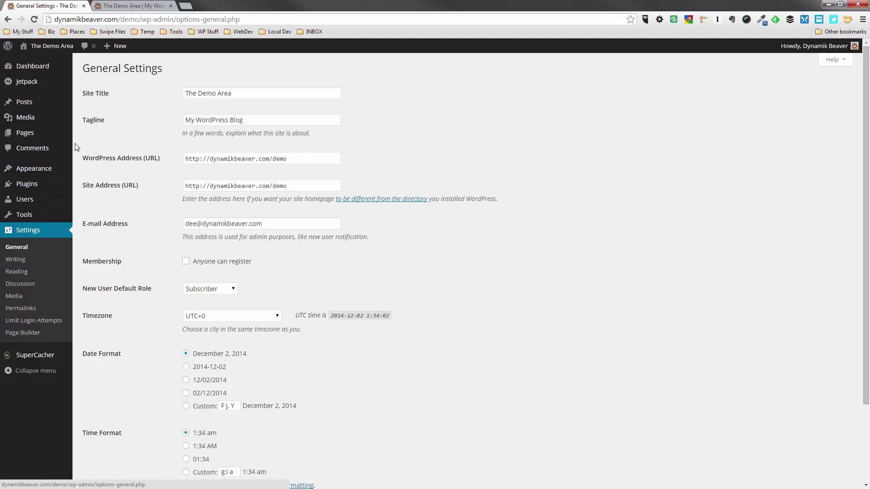
left_click(26, 168)
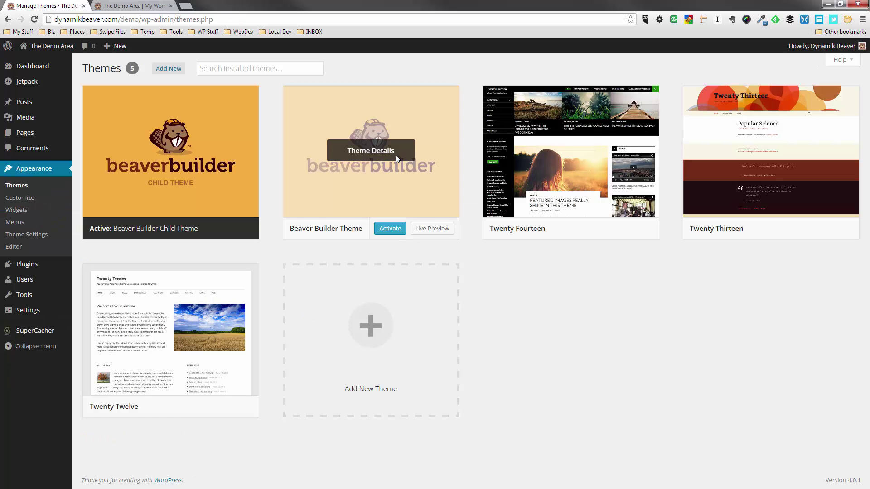